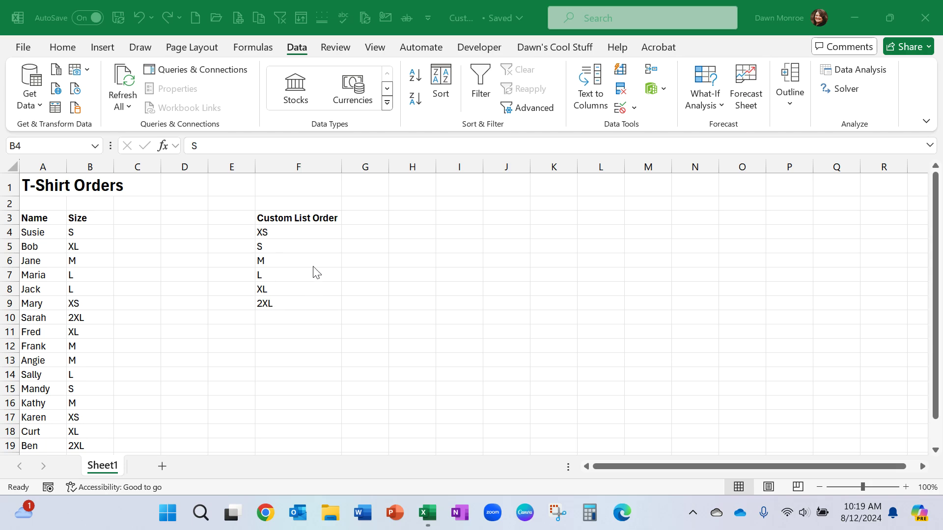
# Open Excel Options on the Advanced page, scrolled down to the General section's Edit Custom Lists
pyautogui.click(23, 47)
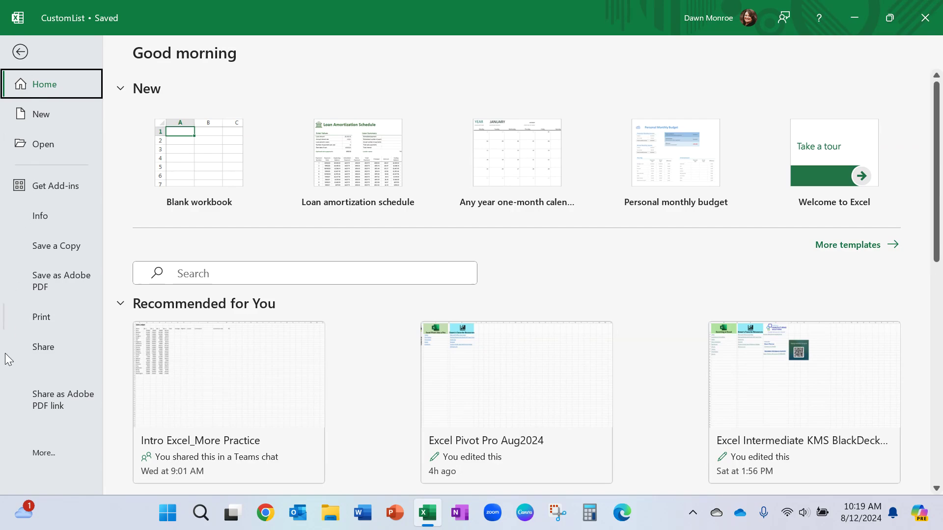
pyautogui.click(44, 453)
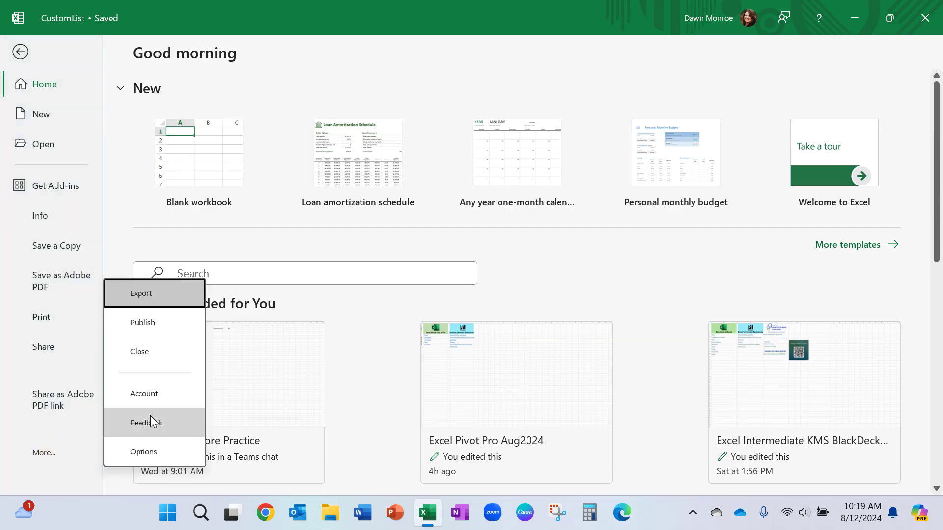
pyautogui.click(149, 452)
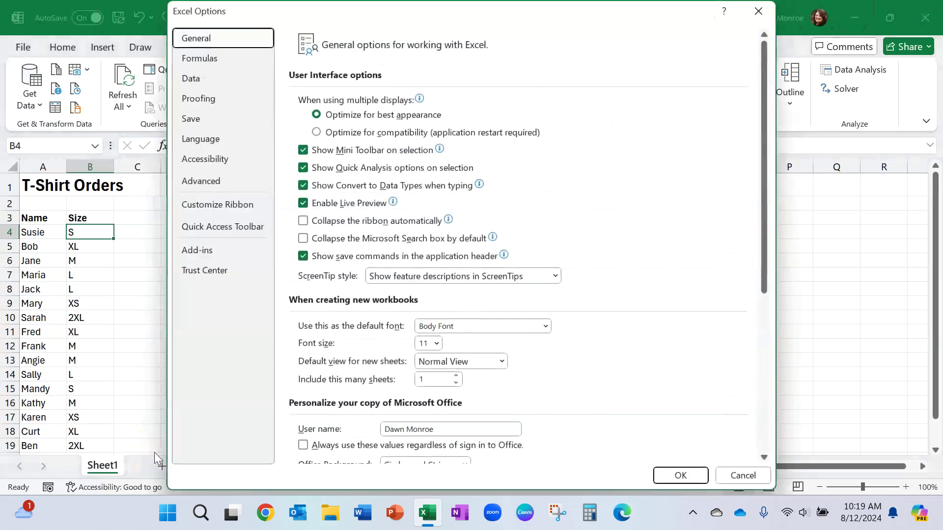
pyautogui.click(237, 180)
pyautogui.scroll(-10, 526, 216)
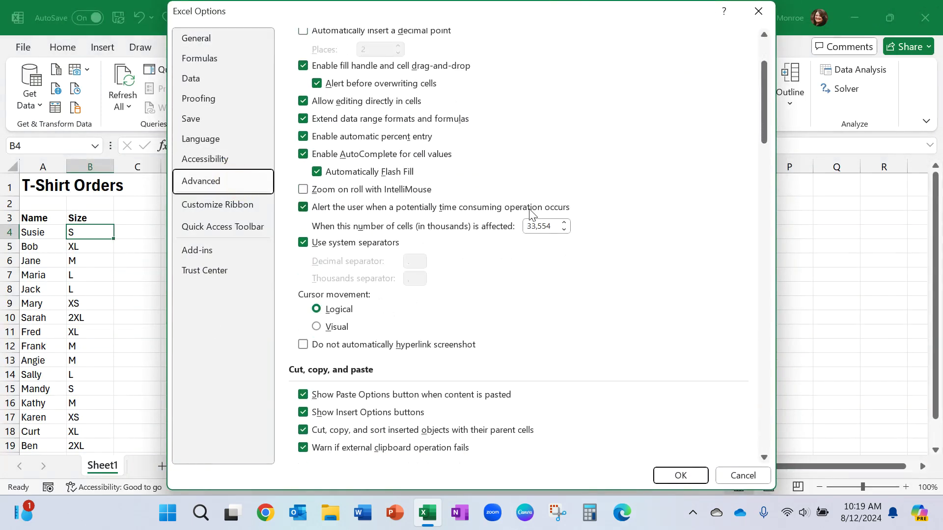
pyautogui.scroll(-15, 532, 229)
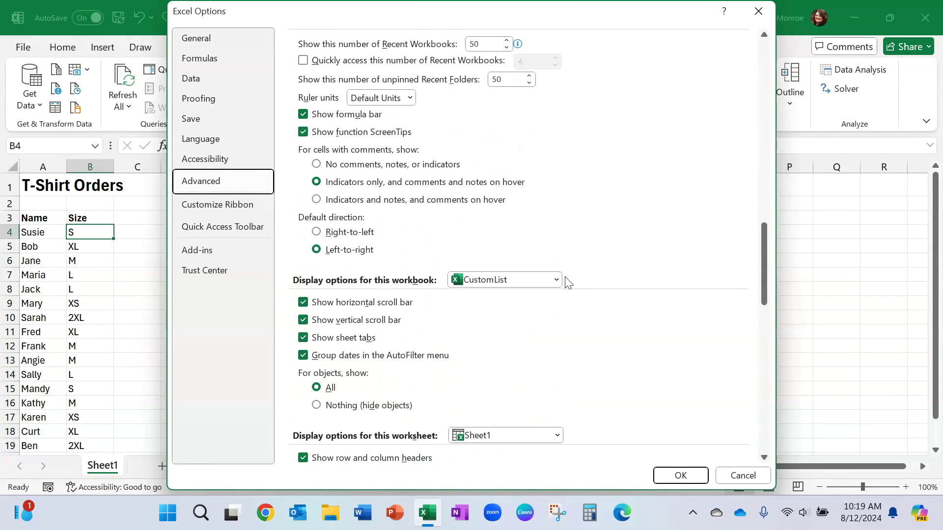
pyautogui.scroll(-15, 593, 284)
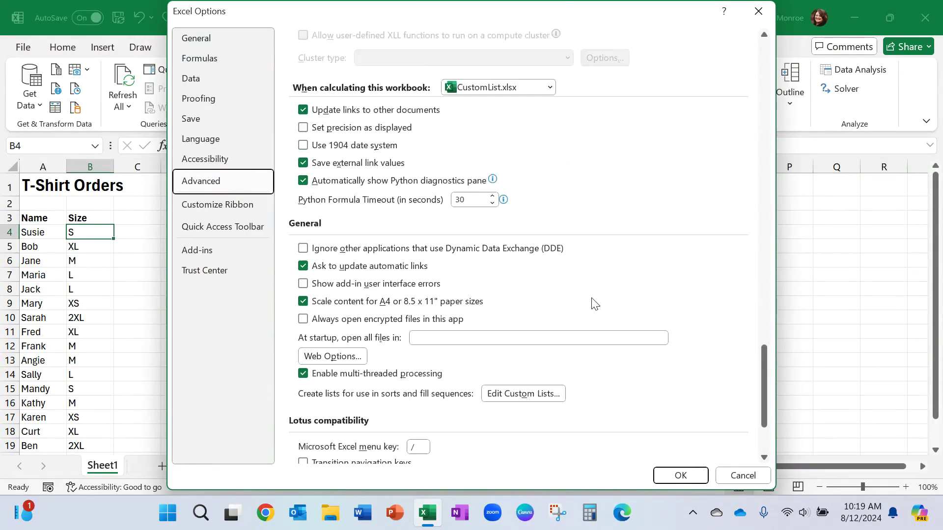
pyautogui.scroll(-1, 596, 308)
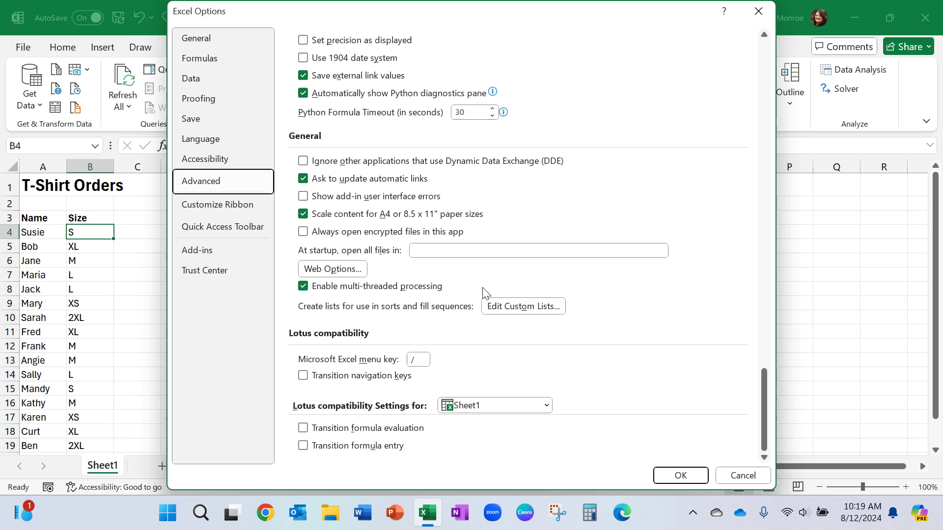
# Import cells F4:F9 as the custom list XS, S, M, L, XL, 2XL and confirm it
pyautogui.click(523, 307)
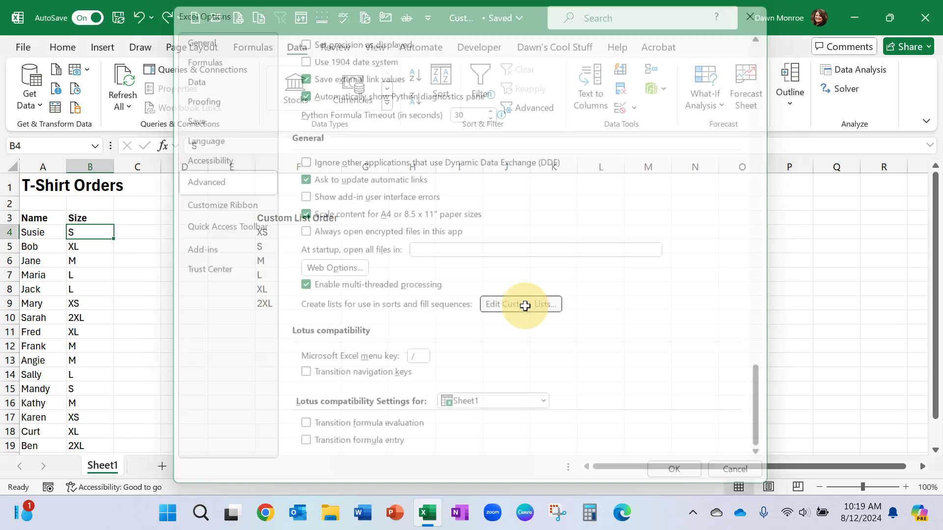
pyautogui.moveTo(475, 146); pyautogui.dragTo(584, 141)
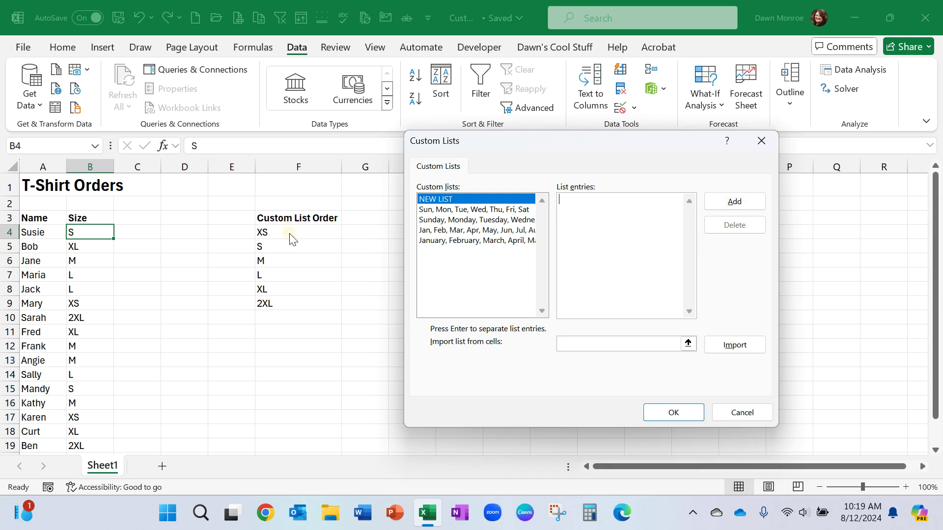
pyautogui.click(581, 344)
pyautogui.moveTo(294, 237); pyautogui.dragTo(305, 302)
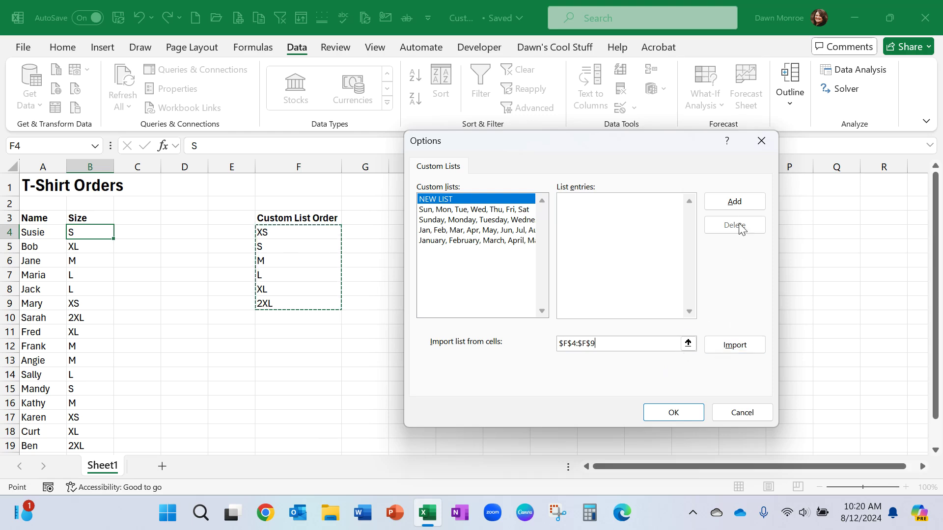
pyautogui.click(729, 347)
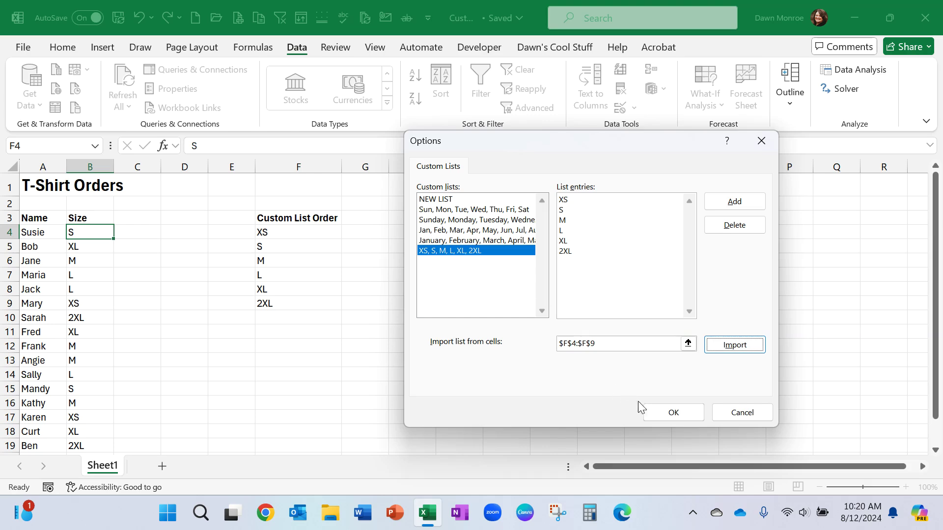
pyautogui.click(682, 416)
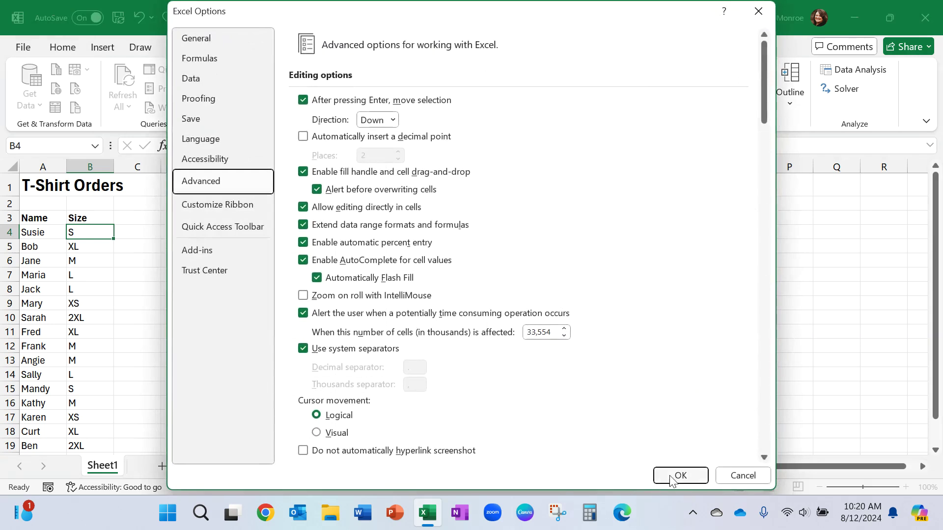
# Close Excel Options, then sort the orders by the Size column A to Z (2XL, L, M, S, XL, XS)
pyautogui.click(680, 475)
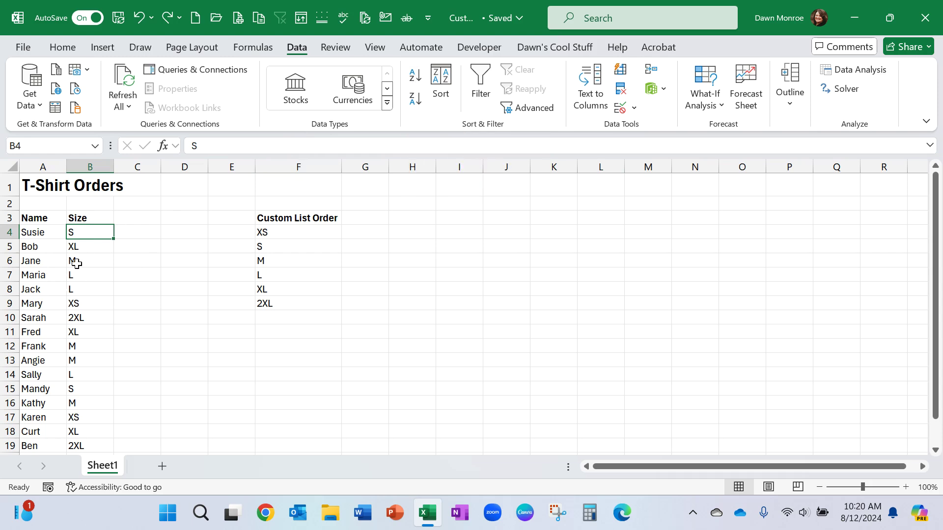
pyautogui.click(81, 284)
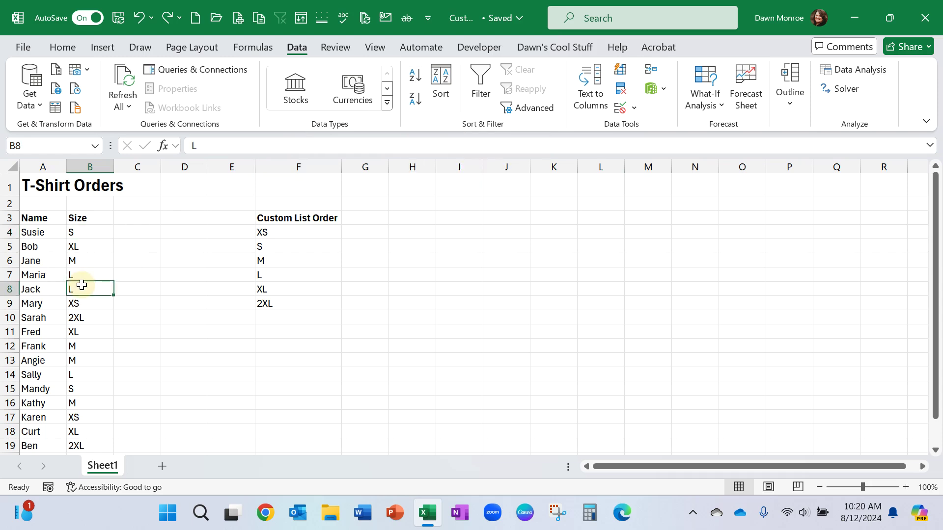
pyautogui.click(438, 89)
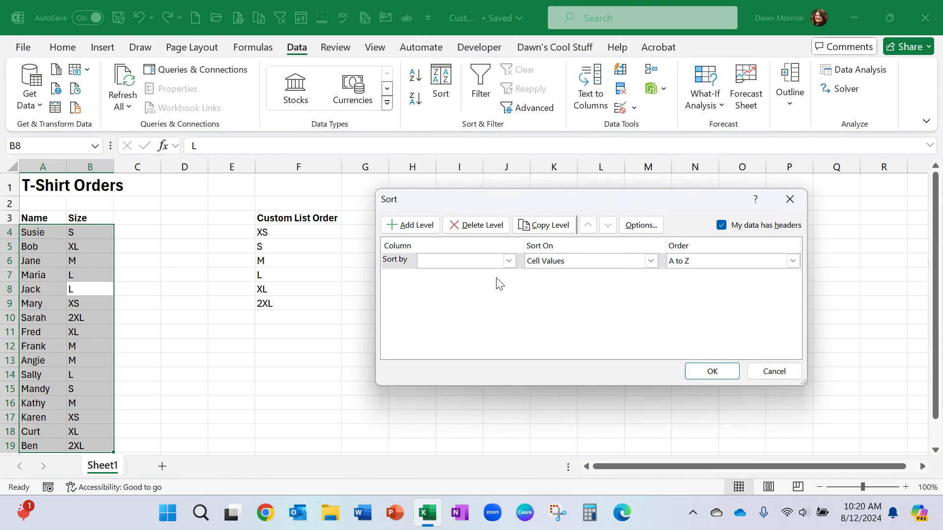
pyautogui.click(508, 261)
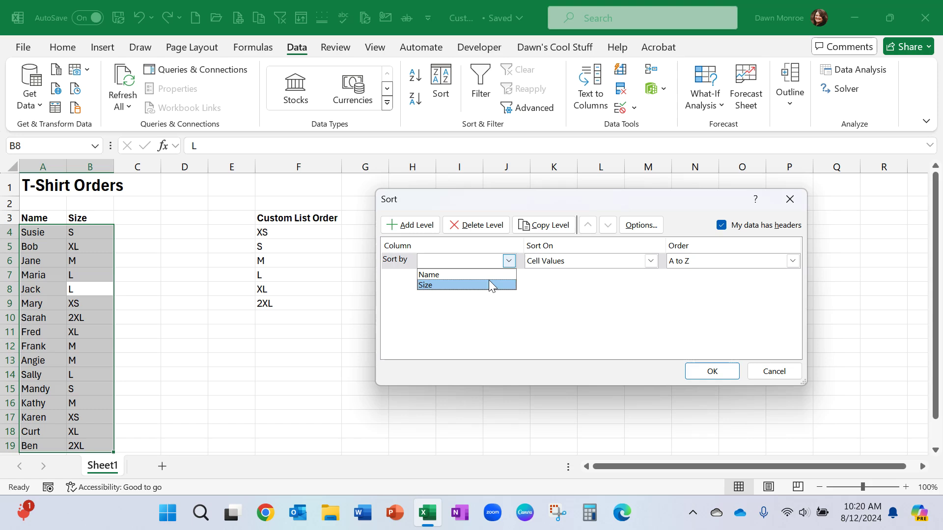
pyautogui.click(488, 280)
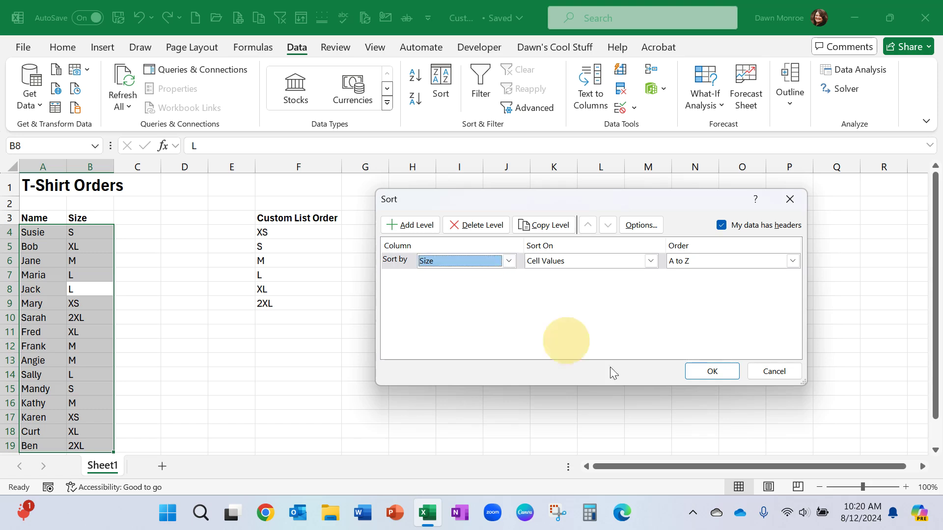
pyautogui.click(728, 381)
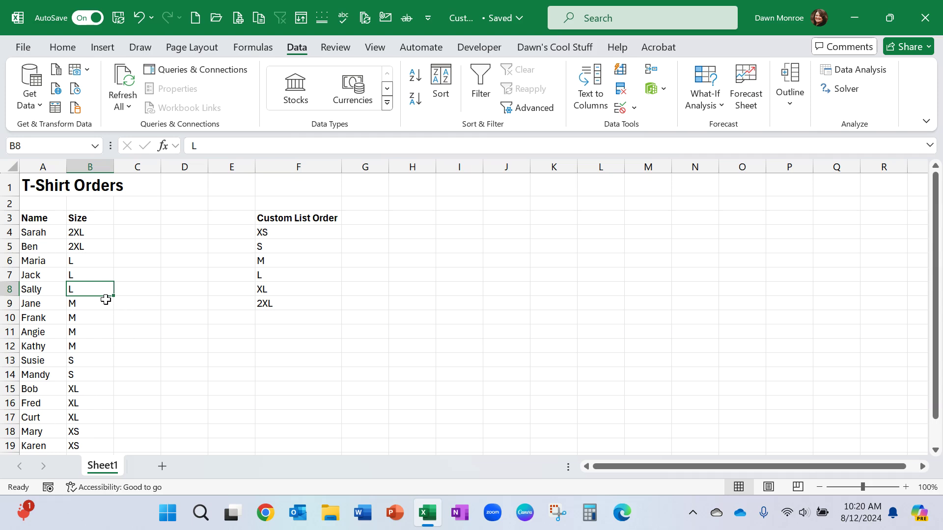
# Re-sort the orders by Size using the custom list order XS, S, M, L, XL, 2XL
pyautogui.click(89, 235)
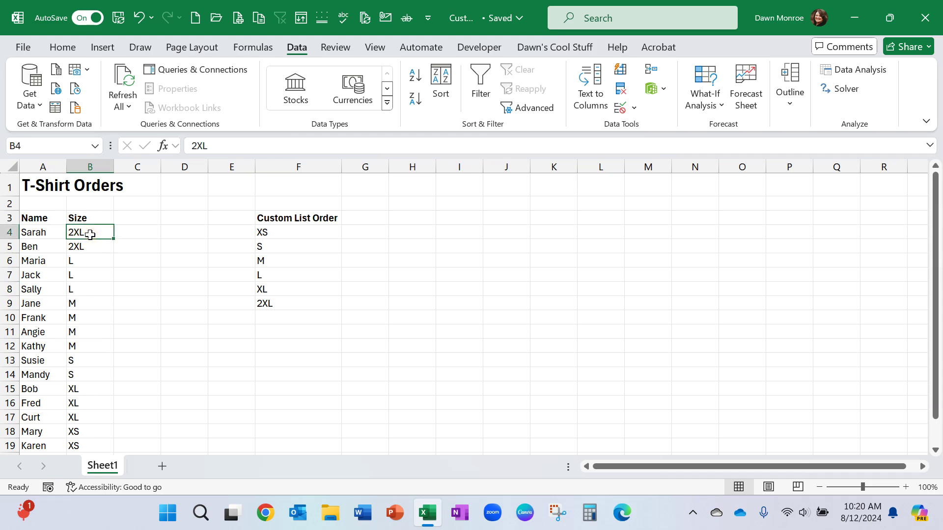
pyautogui.click(441, 83)
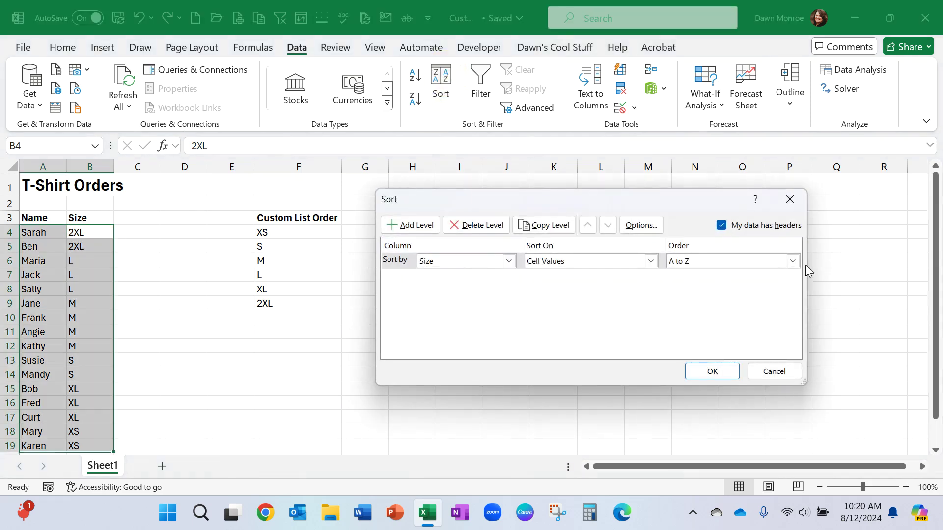
pyautogui.click(792, 260)
pyautogui.click(744, 295)
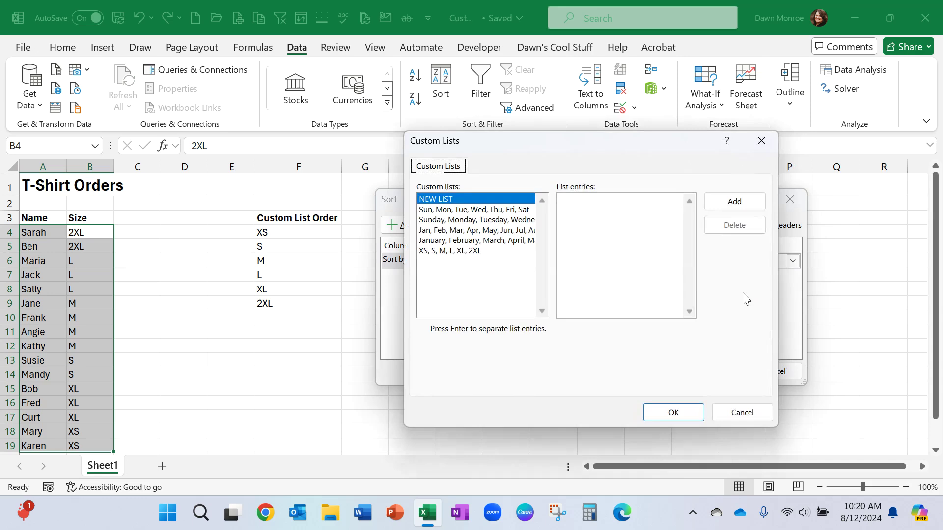
pyautogui.click(469, 252)
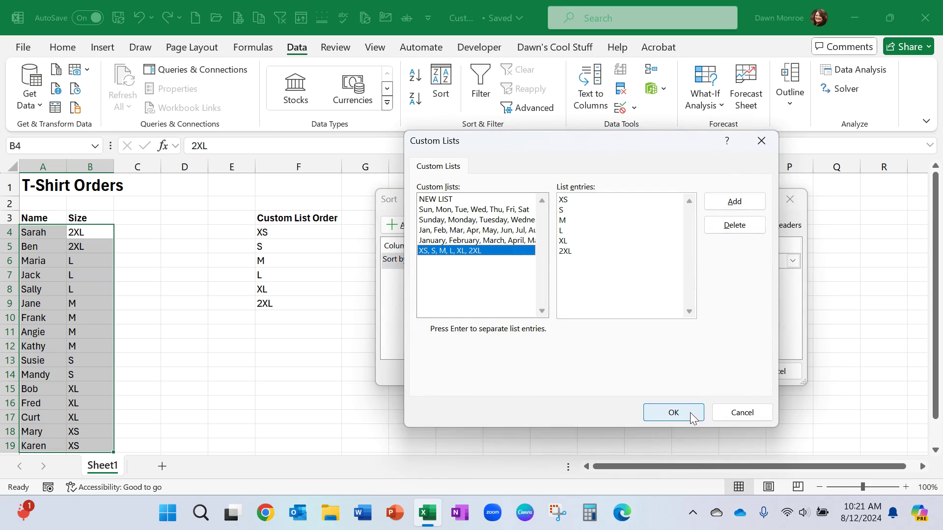
pyautogui.click(673, 413)
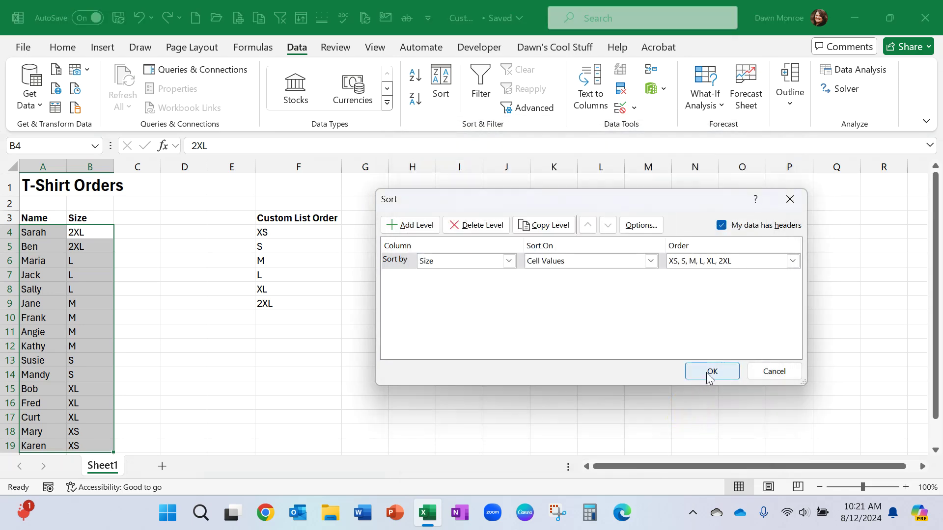
pyautogui.click(710, 374)
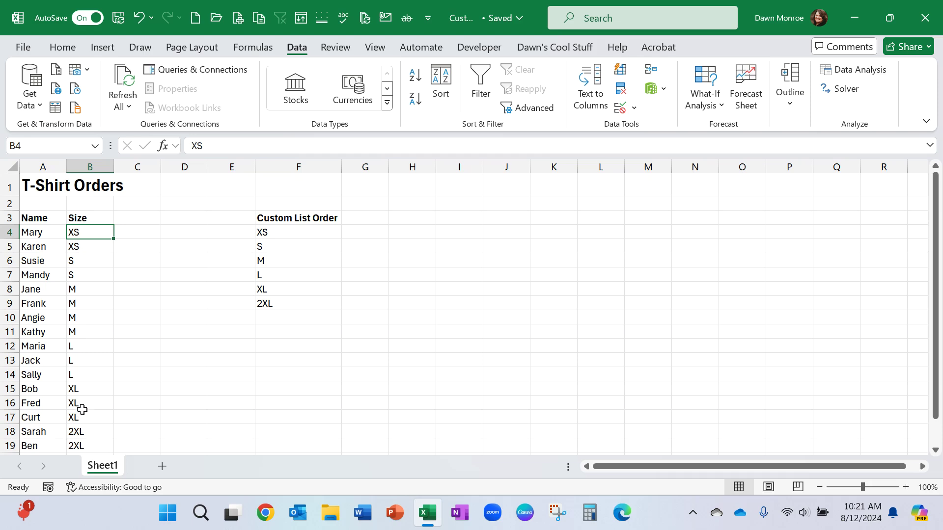
# Format A3:B19 as a table with headers in the first Light table style
pyautogui.click(39, 304)
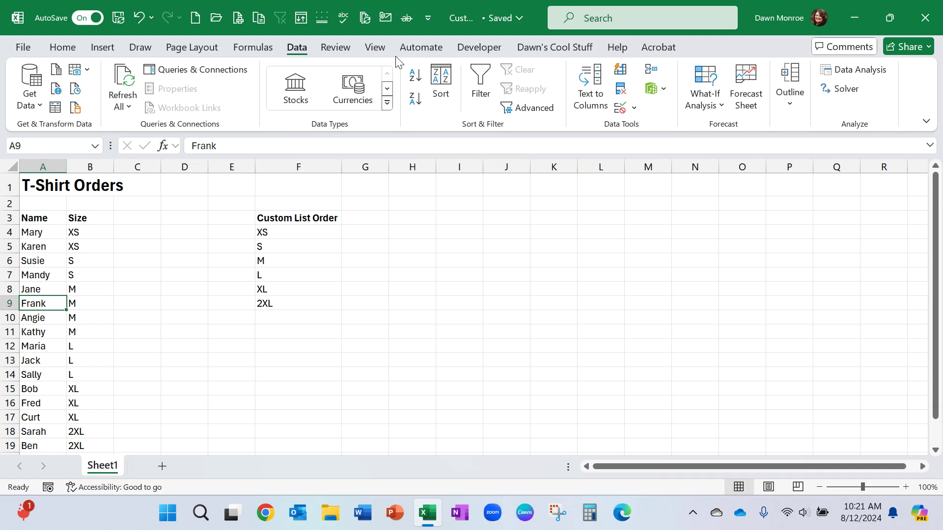
pyautogui.click(64, 48)
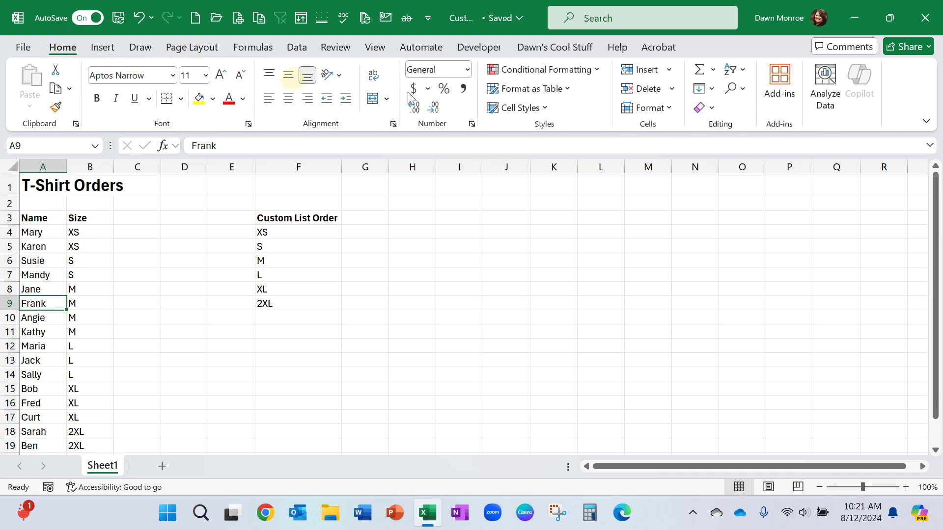
pyautogui.click(564, 90)
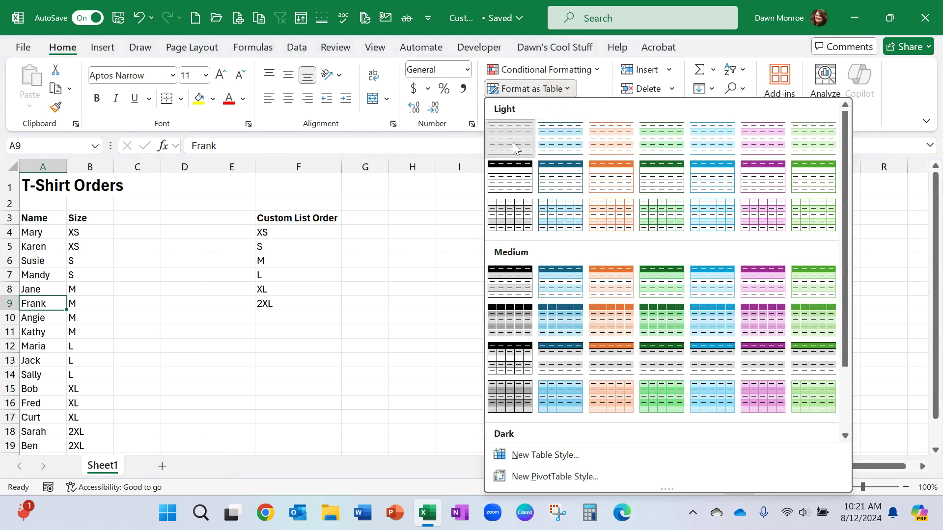
pyautogui.click(513, 142)
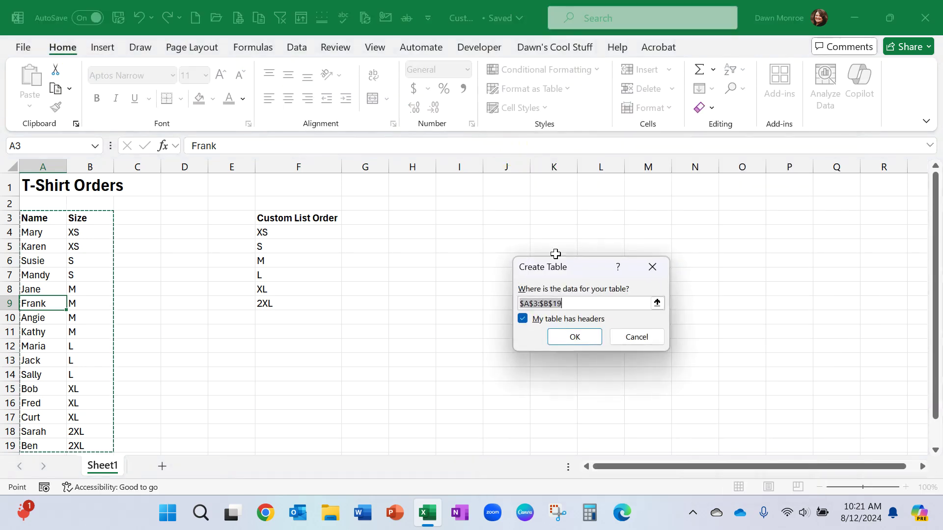
pyautogui.click(584, 335)
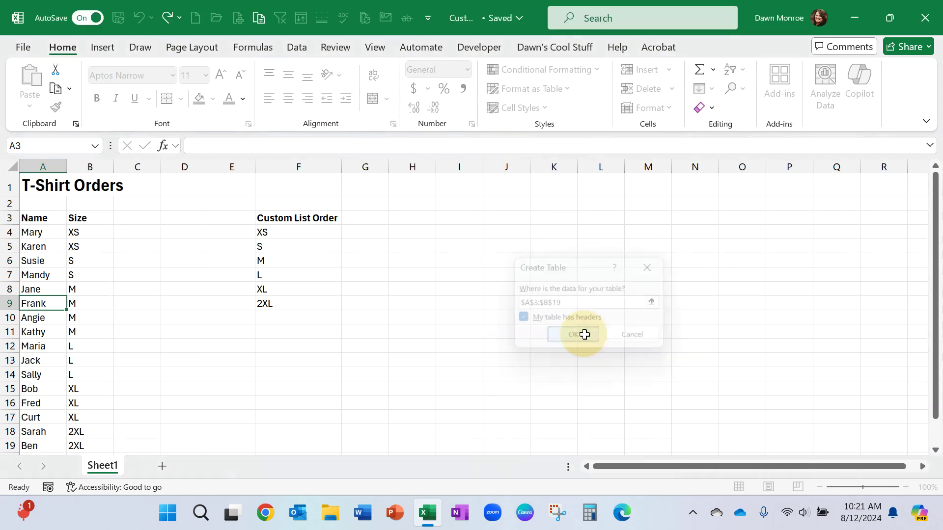
pyautogui.click(87, 276)
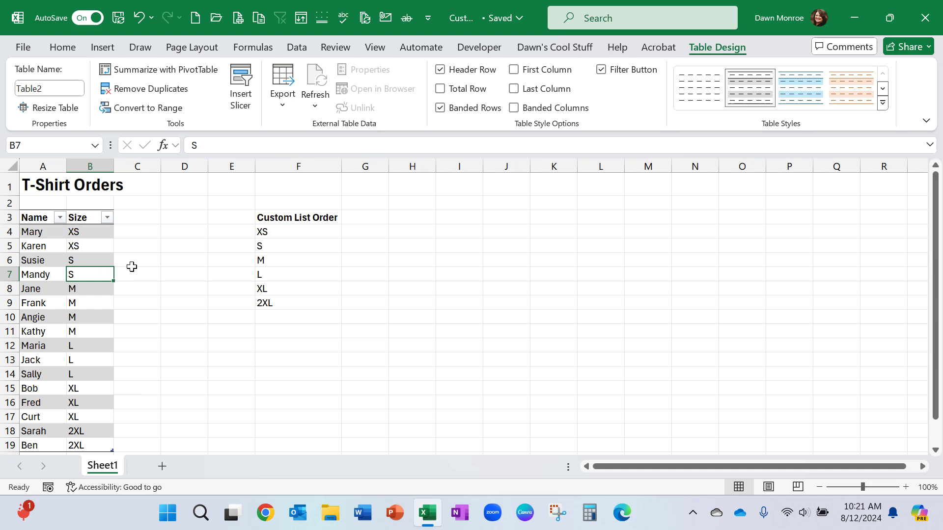
# Open the Size column's filter dropdown and cancel it without changing the table
pyautogui.click(107, 218)
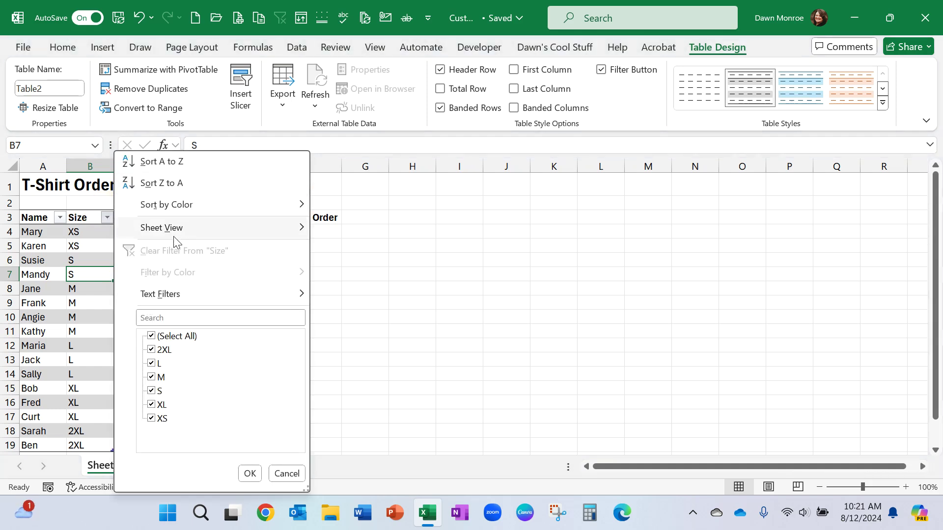
pyautogui.moveTo(149, 301)
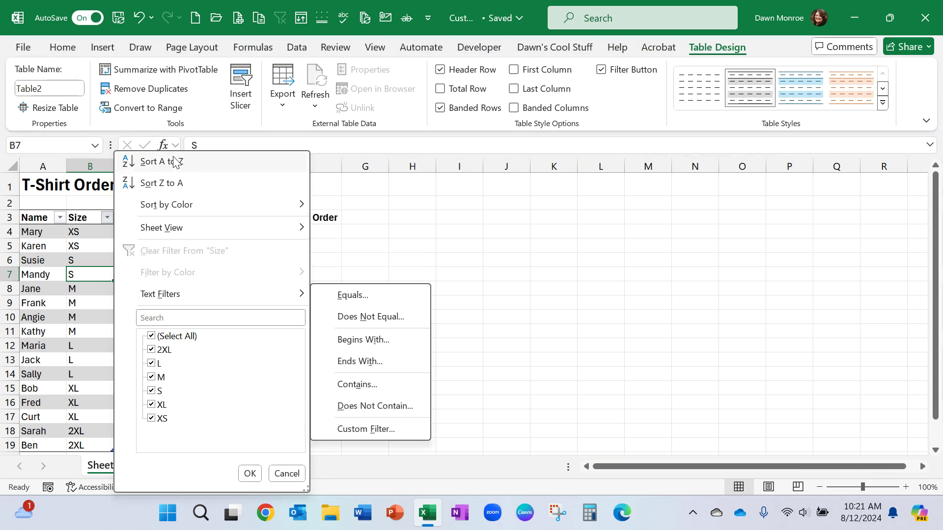
pyautogui.moveTo(165, 228)
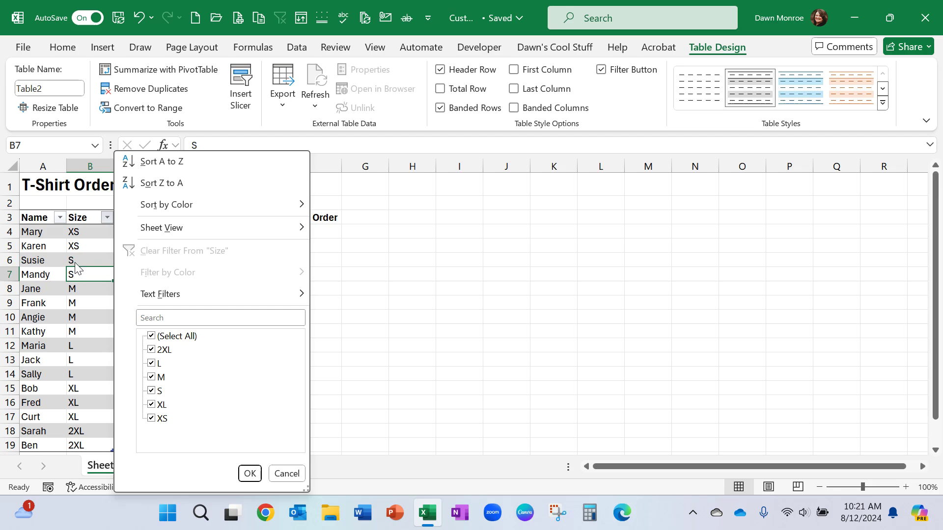
pyautogui.click(287, 474)
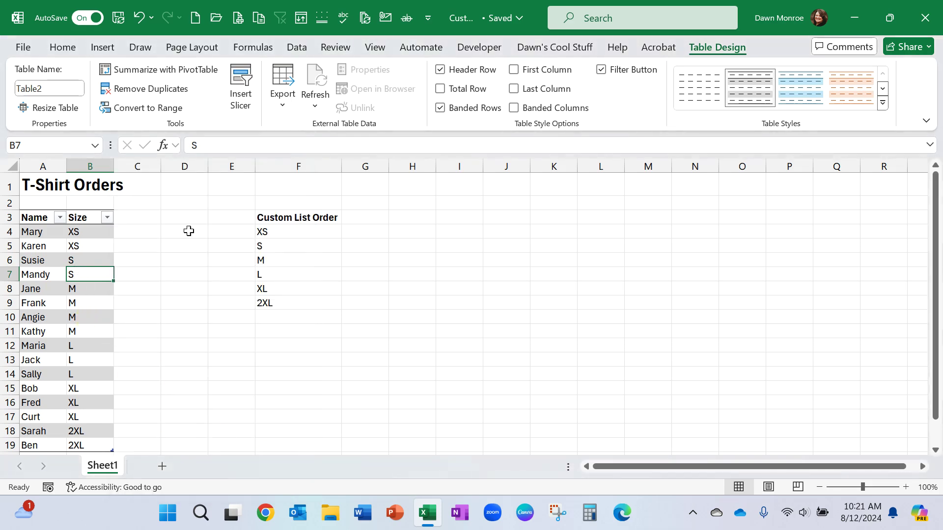
# Sort Table2 by the Size column with order A to Z, giving 2XL, L, M, S, XL, XS
pyautogui.click(302, 47)
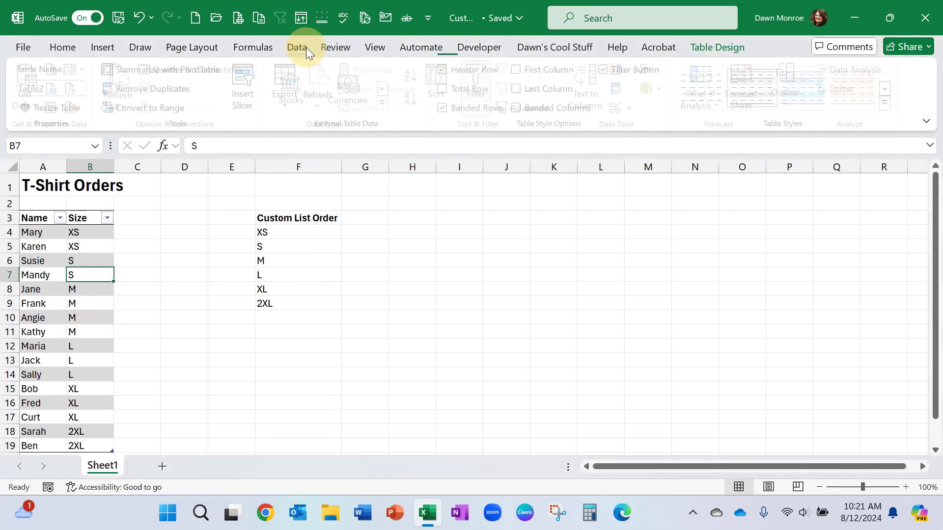
pyautogui.click(444, 86)
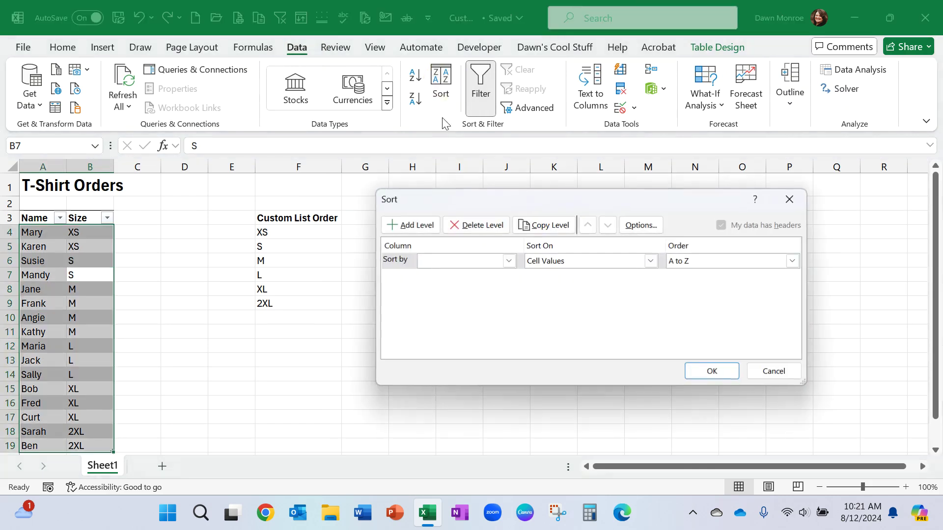
pyautogui.click(512, 265)
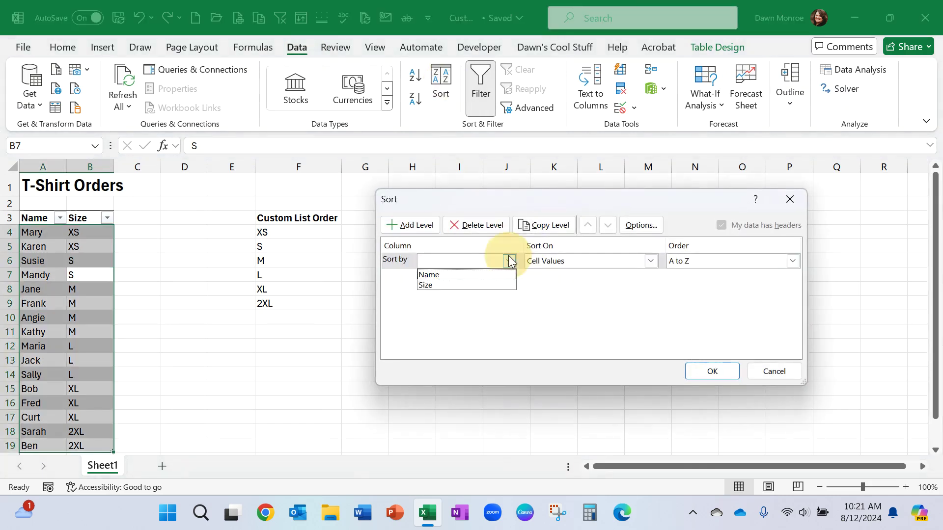
pyautogui.click(470, 283)
pyautogui.click(793, 261)
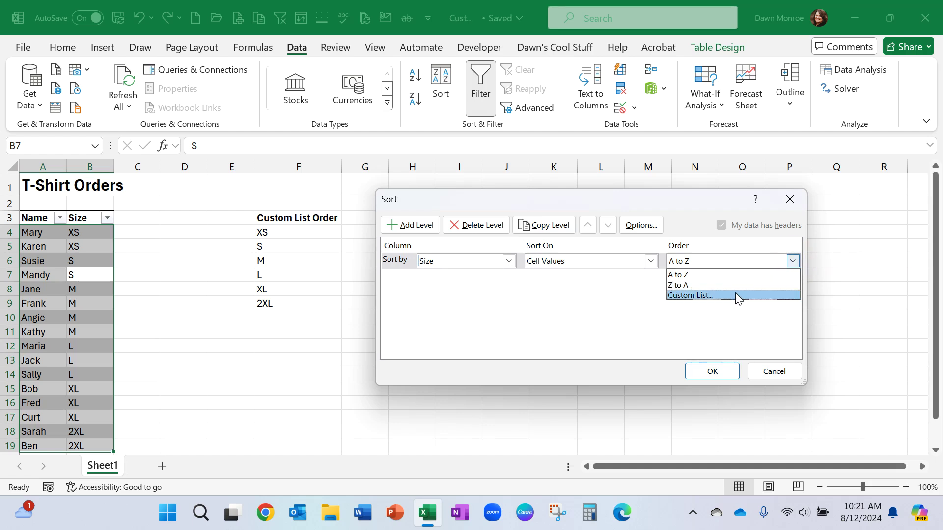
pyautogui.click(771, 375)
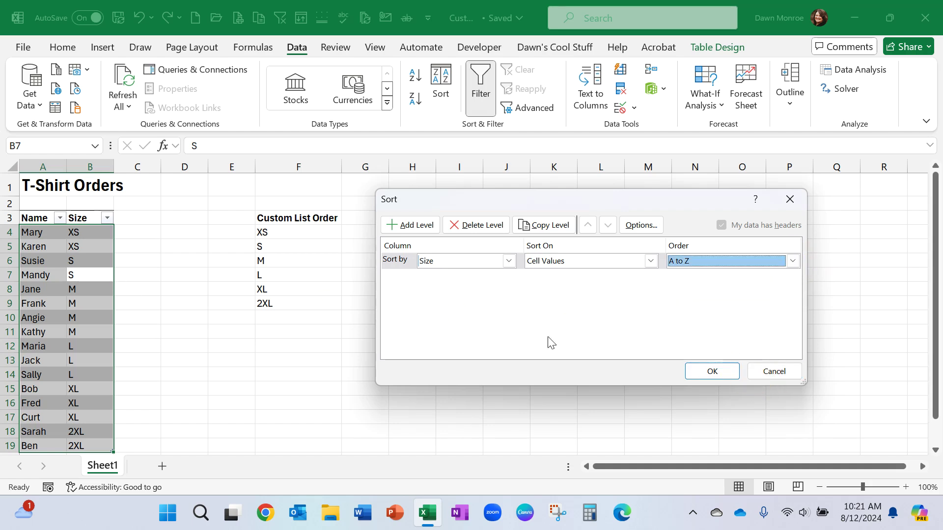
pyautogui.click(710, 371)
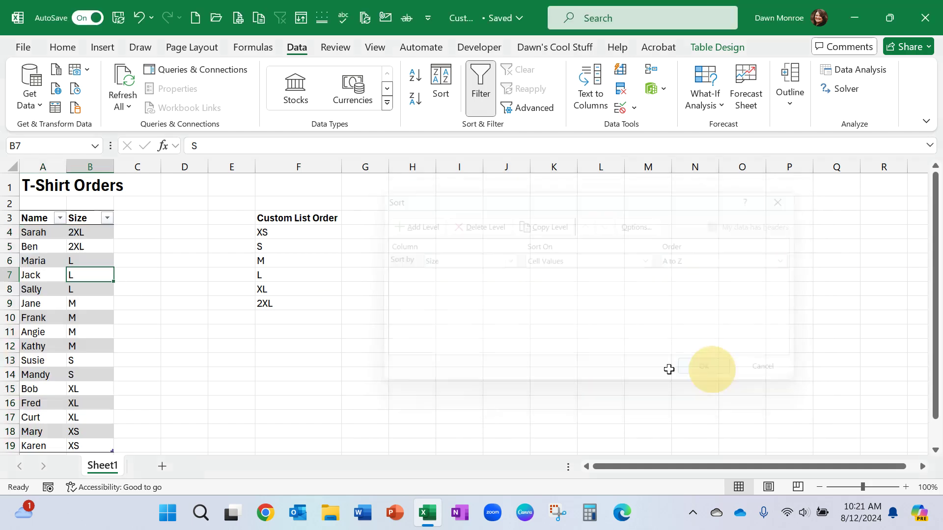
pyautogui.click(43, 275)
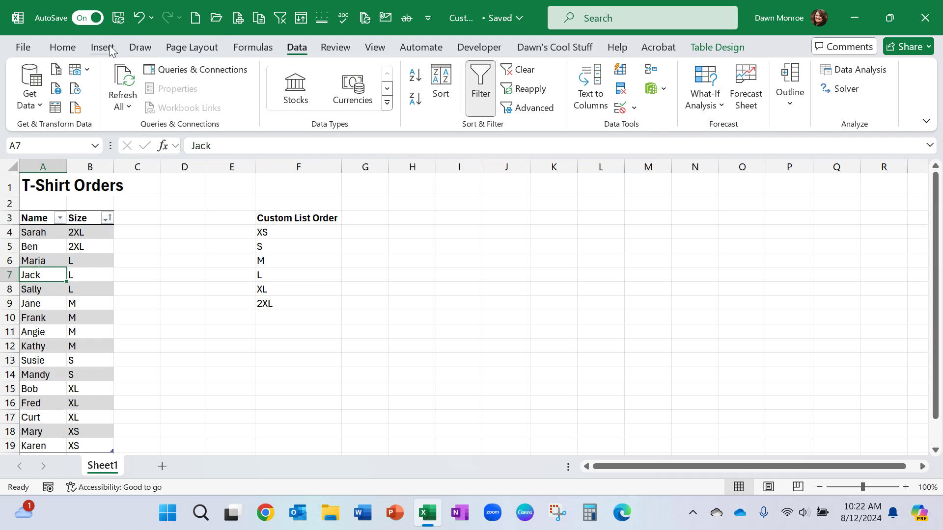
# Create a PivotTable from Table2 on a new sheet with Size and Name as rows and Count of Size as values
pyautogui.click(727, 47)
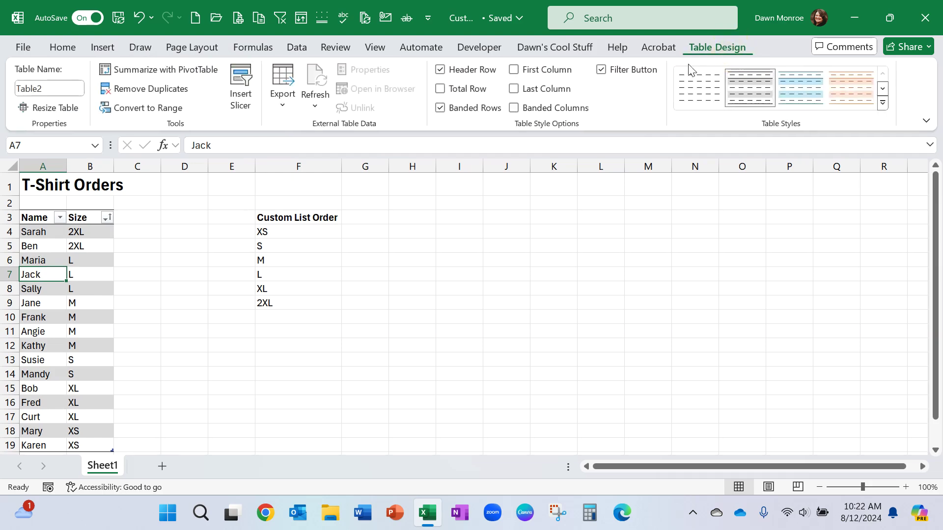
pyautogui.click(173, 69)
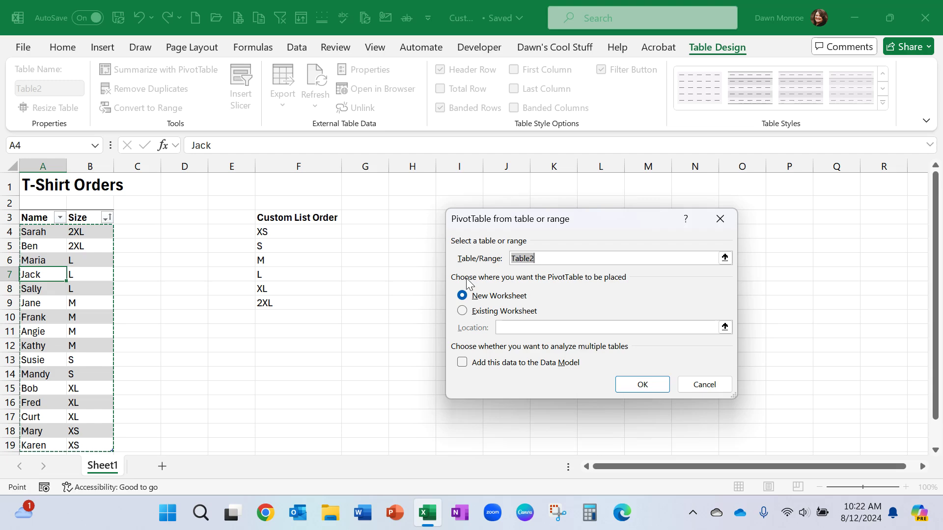
pyautogui.click(634, 381)
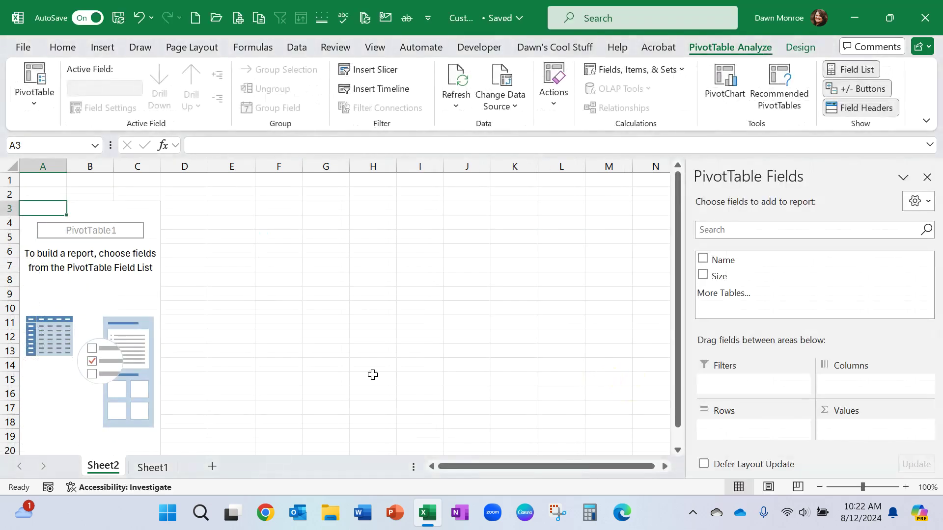
pyautogui.moveTo(717, 282); pyautogui.dragTo(766, 423)
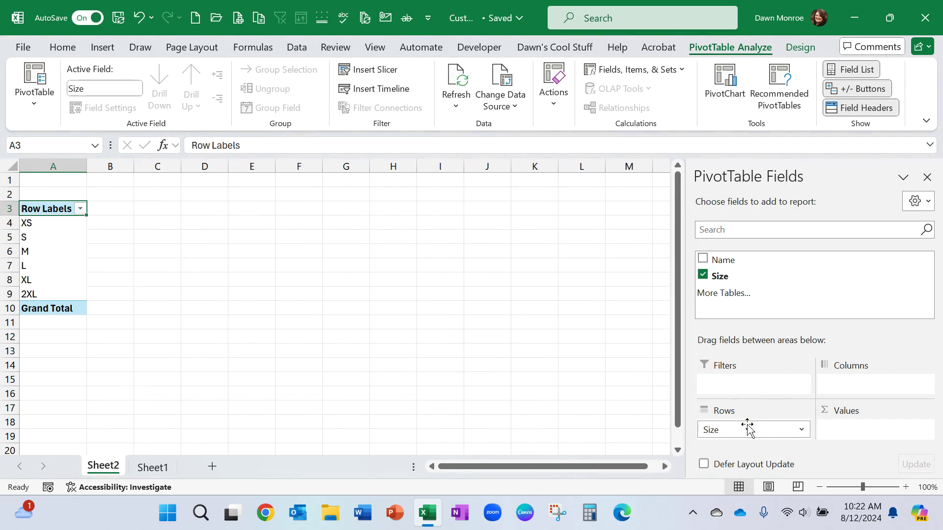
pyautogui.moveTo(737, 260); pyautogui.dragTo(758, 431)
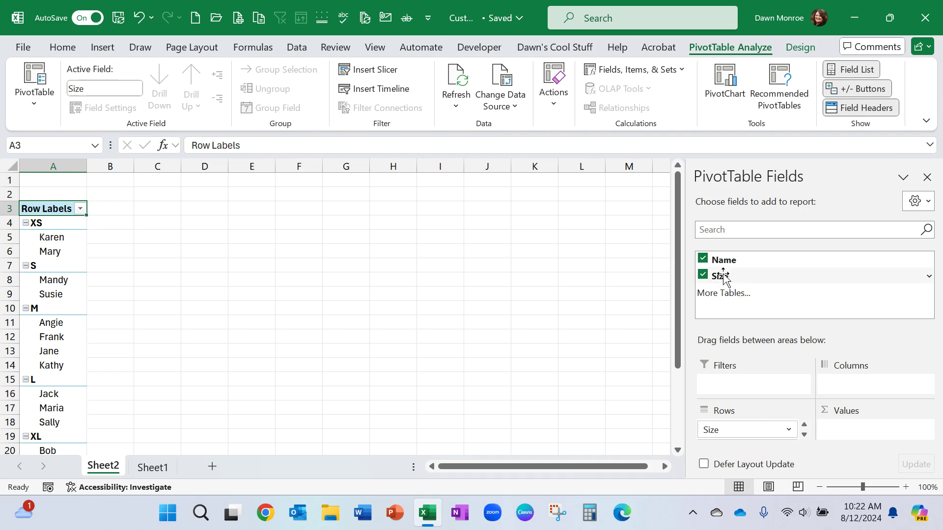
pyautogui.moveTo(718, 282); pyautogui.dragTo(837, 432)
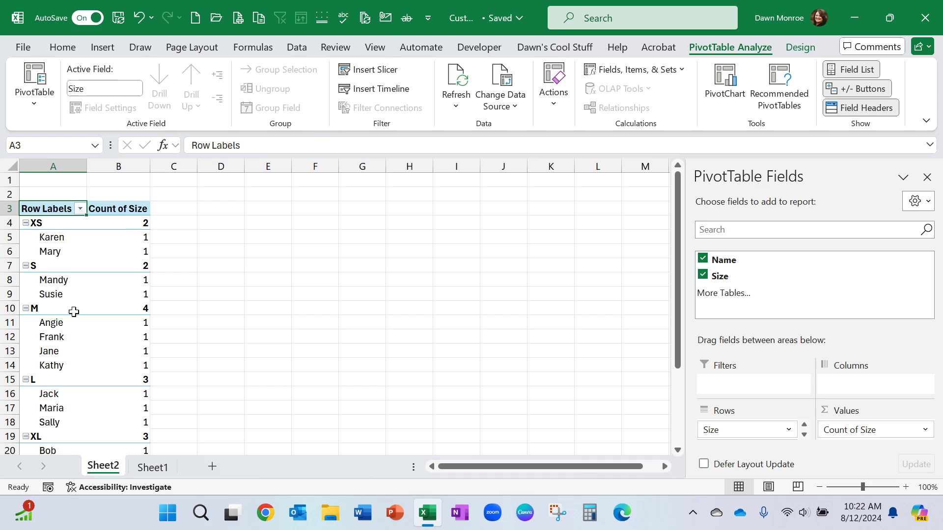
pyautogui.click(80, 209)
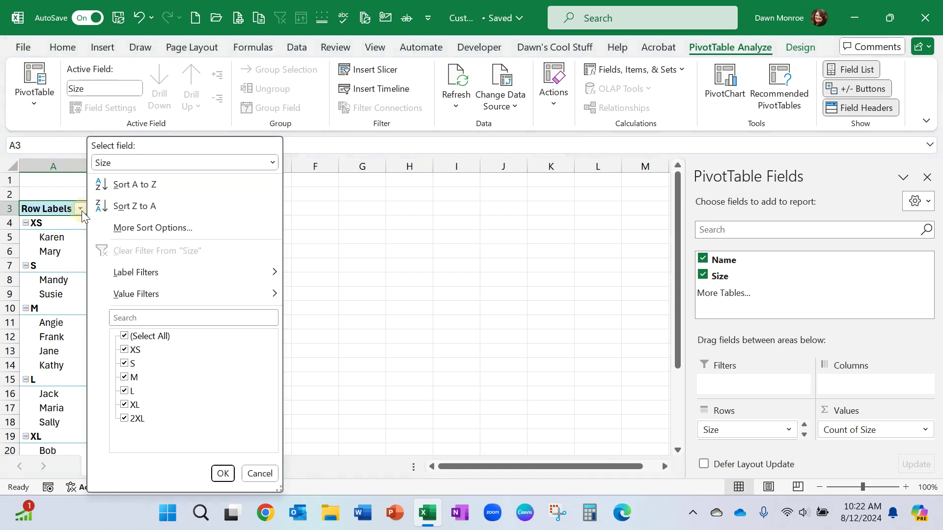
pyautogui.click(141, 229)
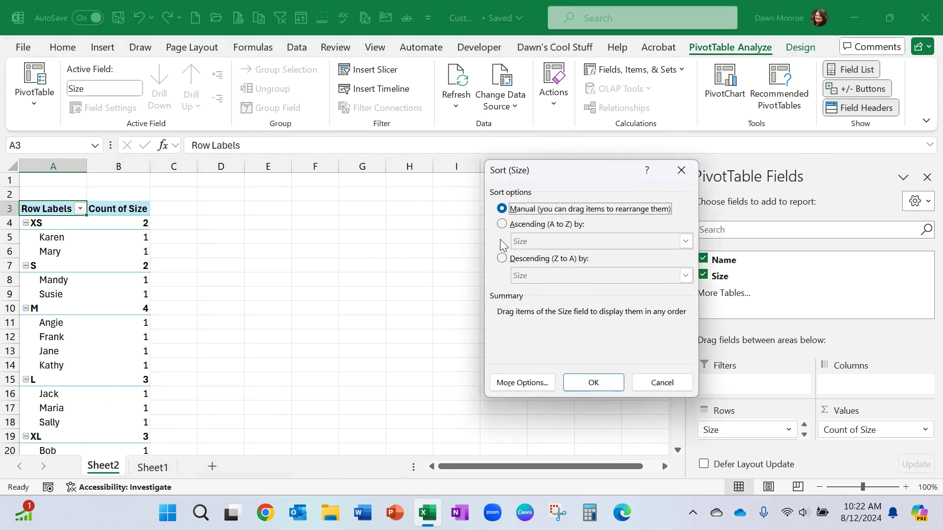
pyautogui.click(523, 382)
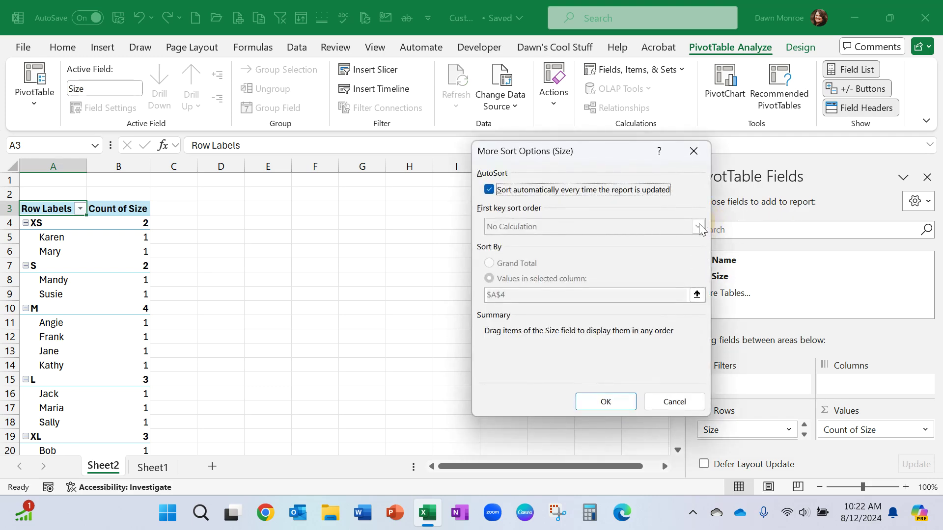
pyautogui.click(674, 403)
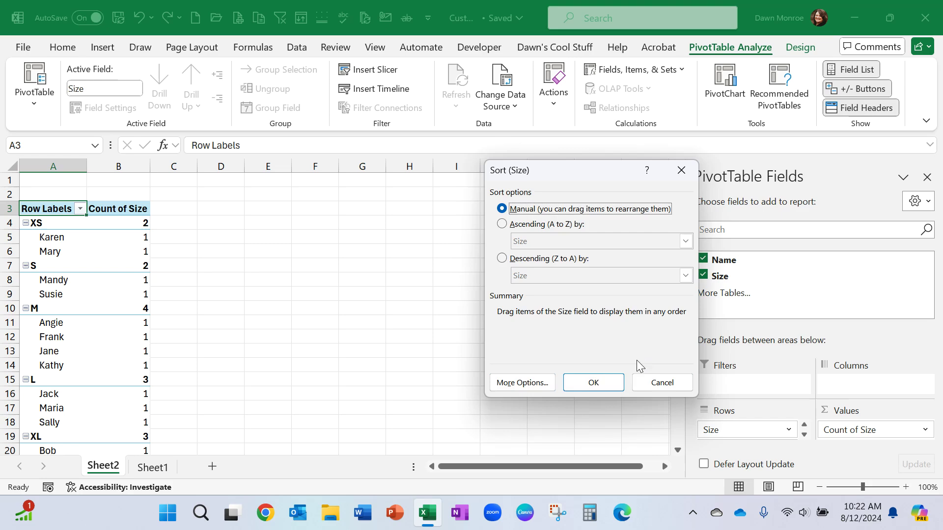
pyautogui.click(594, 384)
pyautogui.scroll(-4, 120, 390)
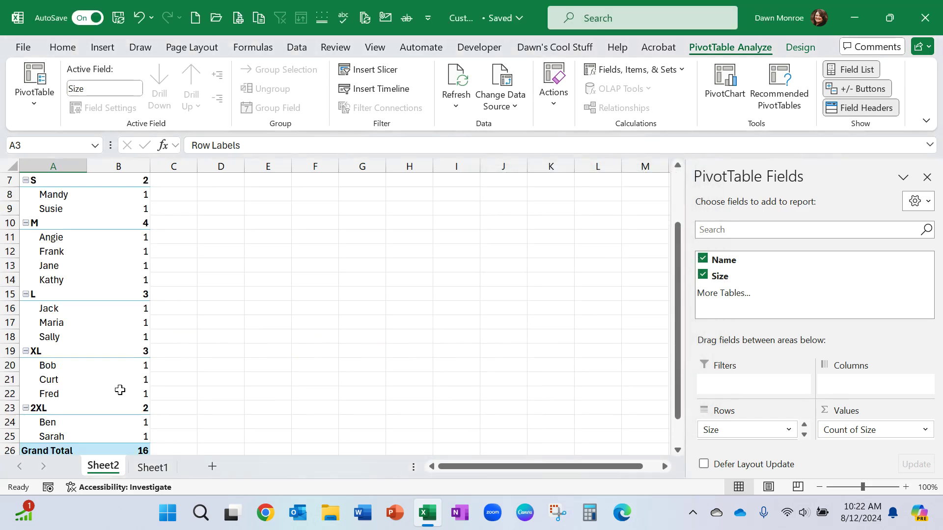
pyautogui.scroll(4, 130, 402)
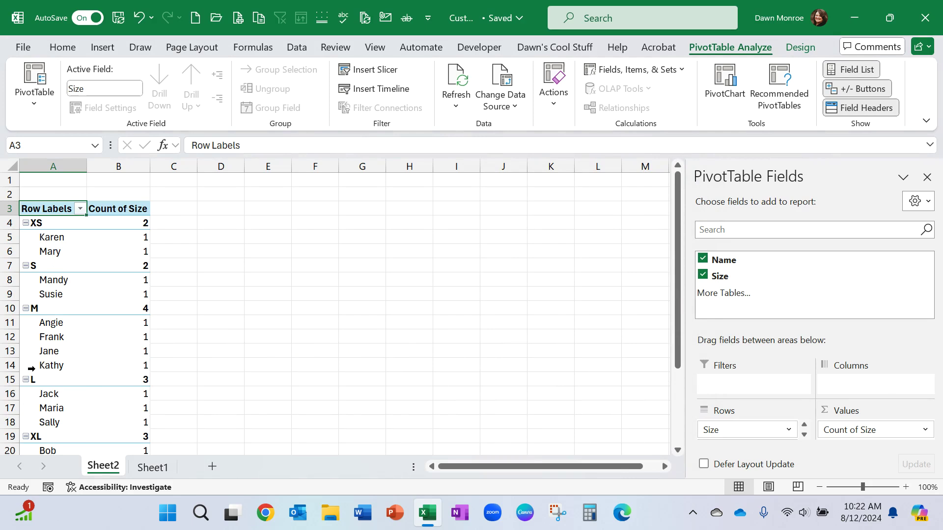
pyautogui.click(297, 48)
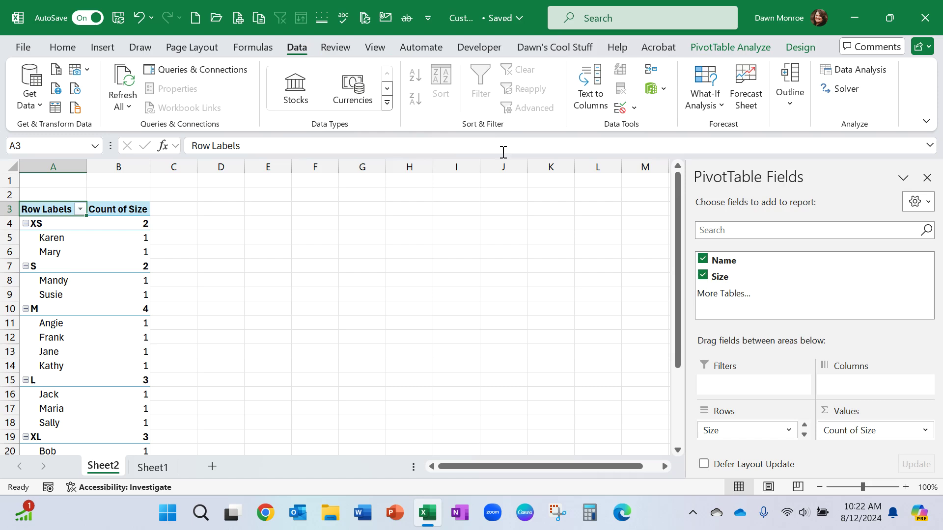
pyautogui.click(31, 225)
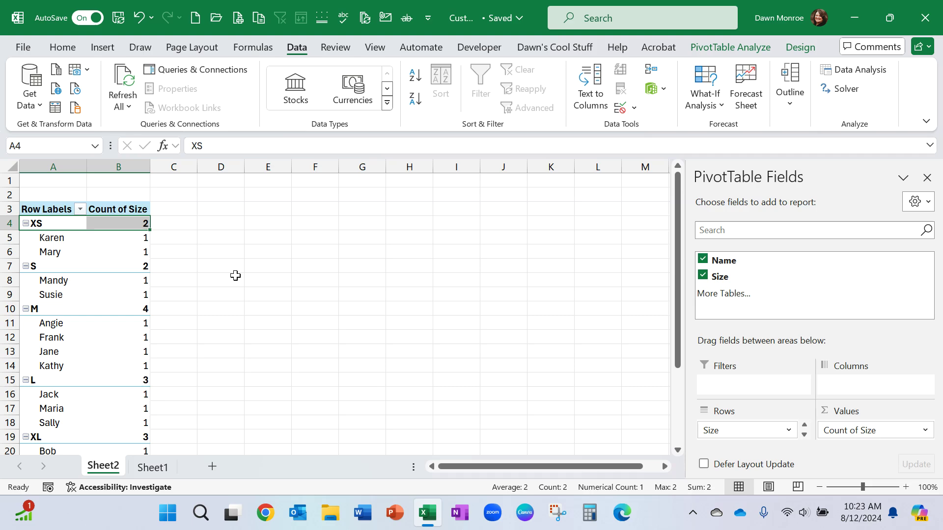
# Back on Sheet1, check the XS–2XL list in Options' Advanced Edit Custom Lists, then cancel
pyautogui.click(156, 469)
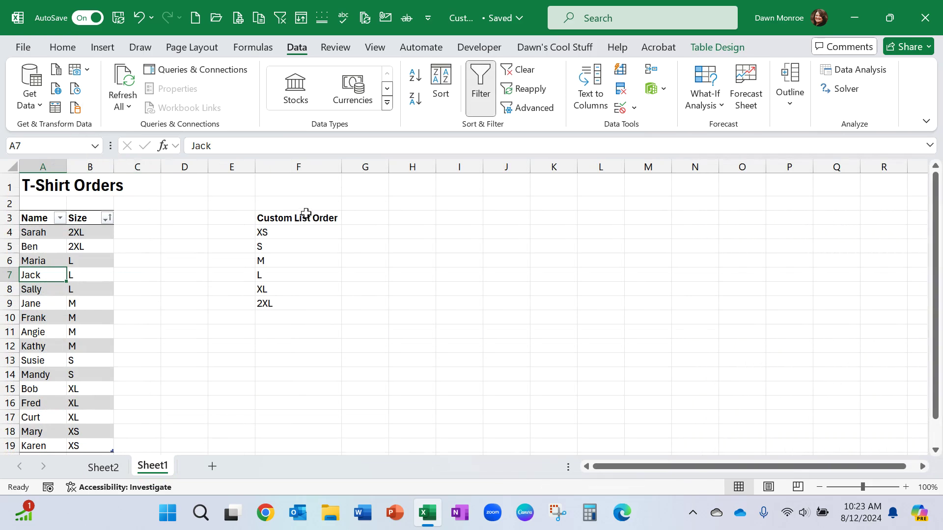
pyautogui.click(23, 48)
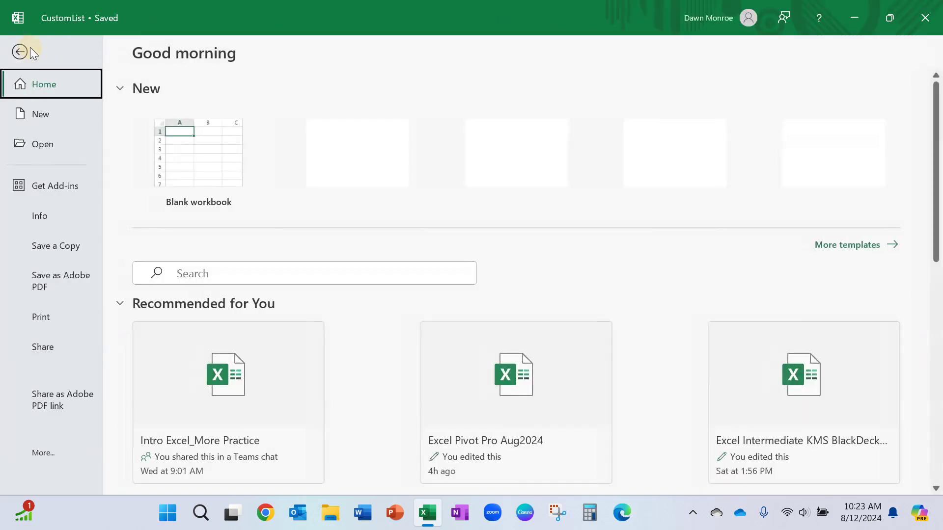
pyautogui.click(40, 453)
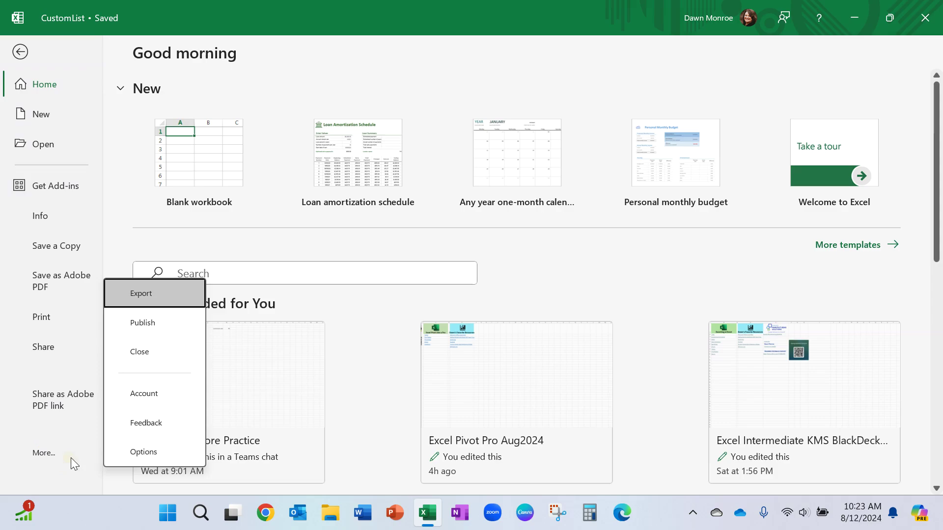
pyautogui.click(155, 452)
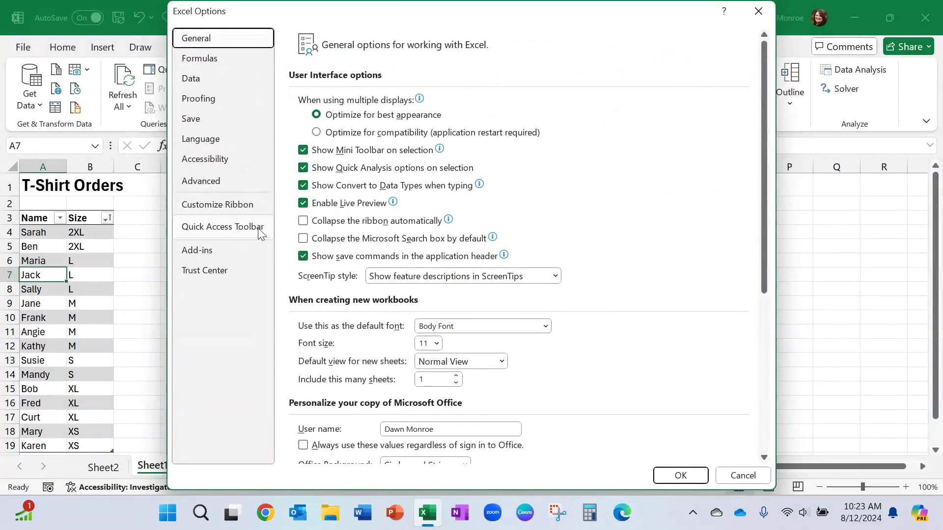
pyautogui.click(241, 180)
pyautogui.scroll(-20, 643, 214)
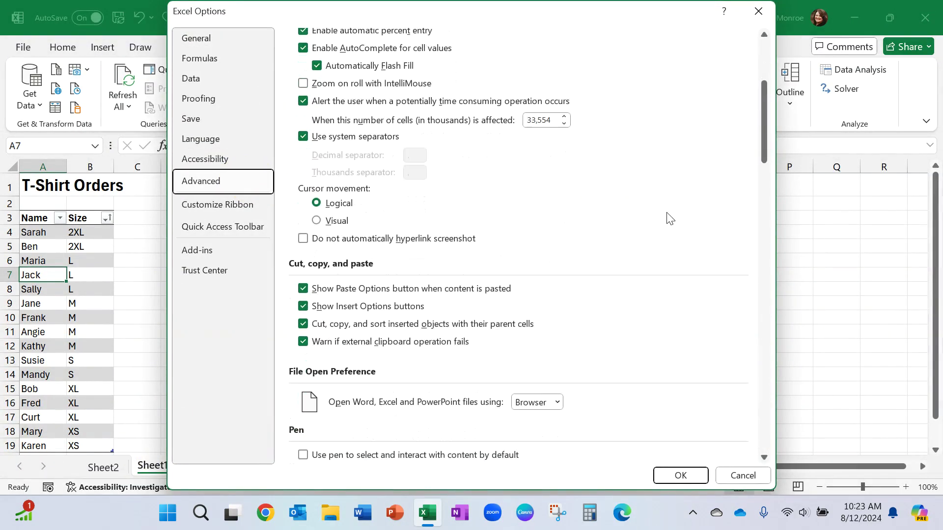
pyautogui.scroll(-10, 663, 257)
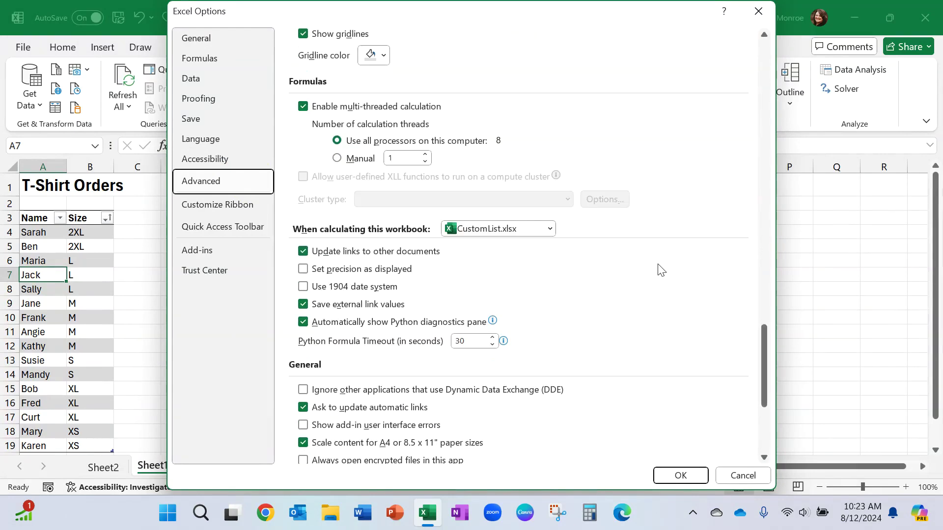
pyautogui.click(523, 307)
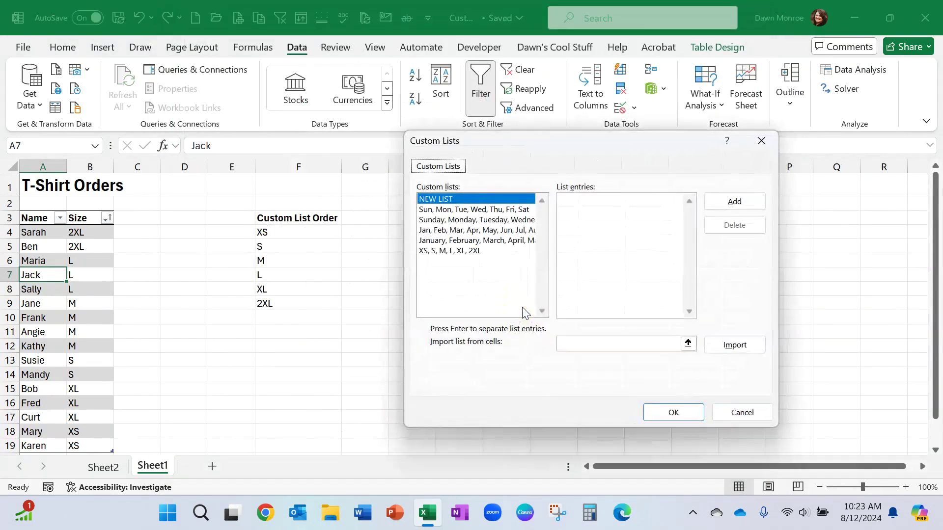
pyautogui.click(734, 416)
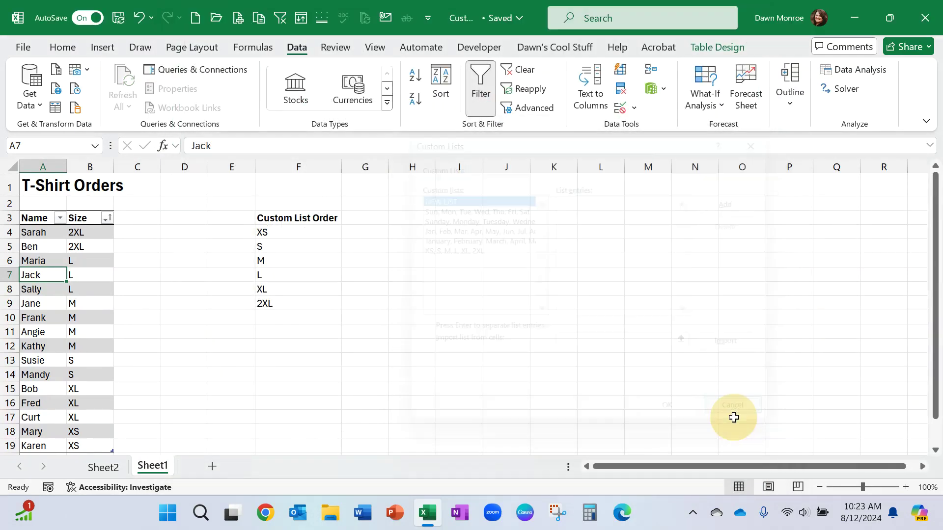